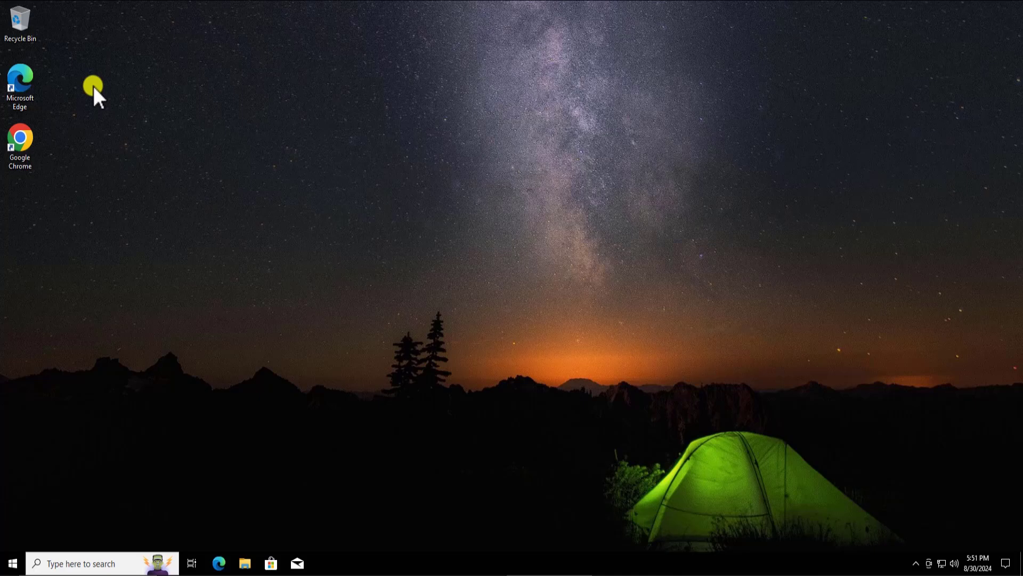
Launch Microsoft Edge from the desktop shortcut and go to google.com
click(19, 87)
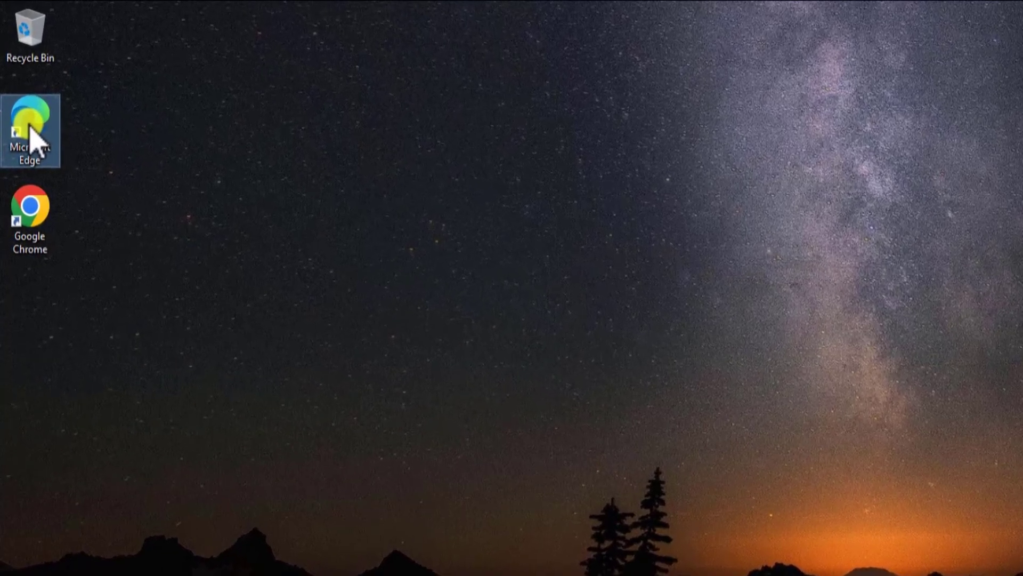
right_click(30, 126)
click(116, 139)
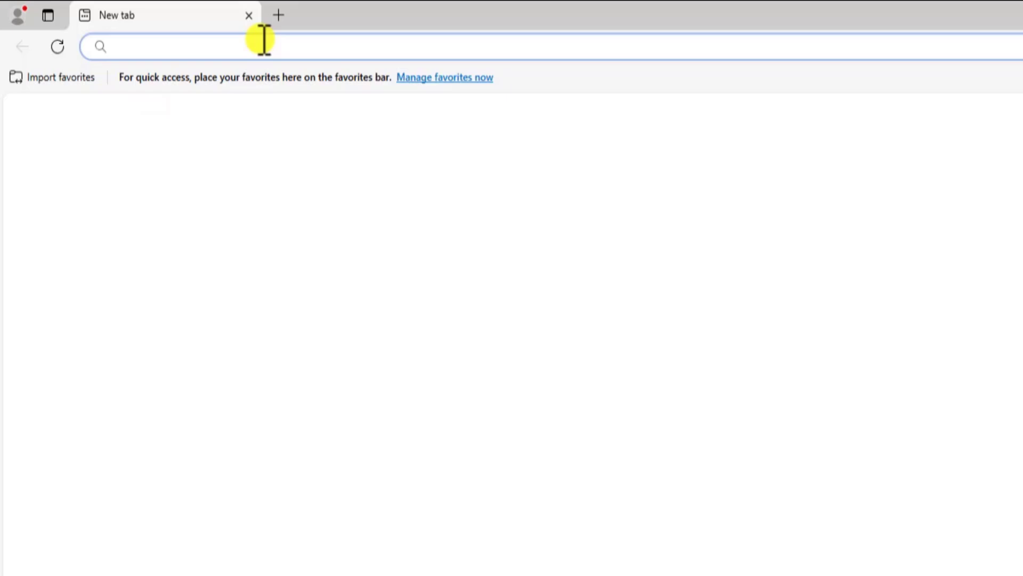
click(403, 47)
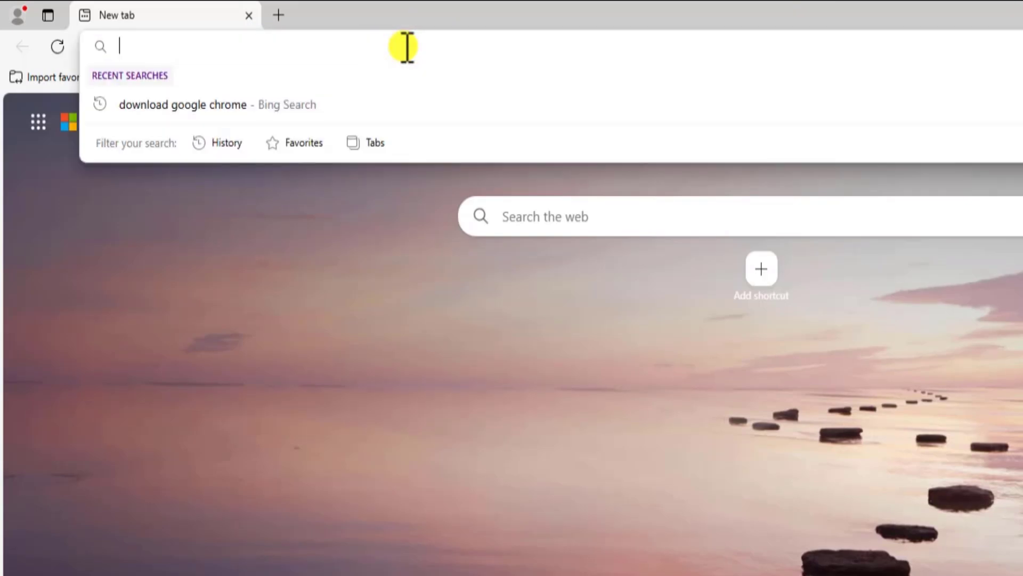
text(google.com)
key(Return)
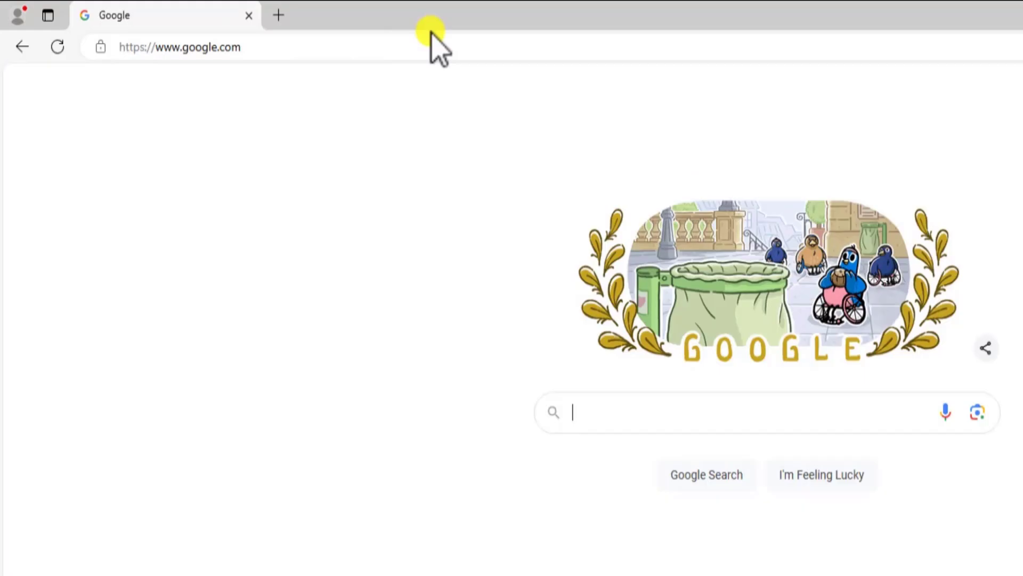
Search Google for 'download windows iso'
click(650, 421)
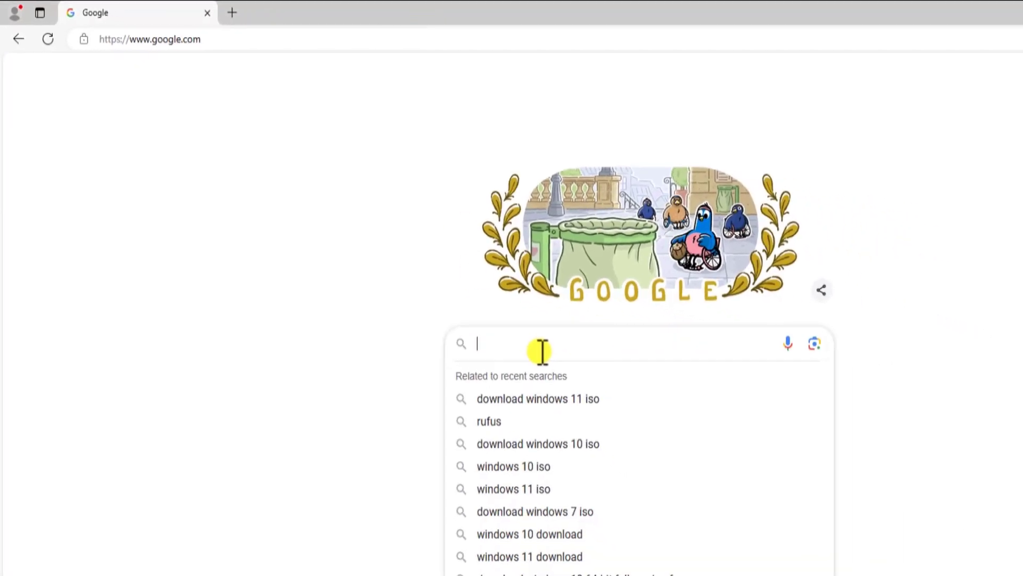
text(download windows iso)
key(Return)
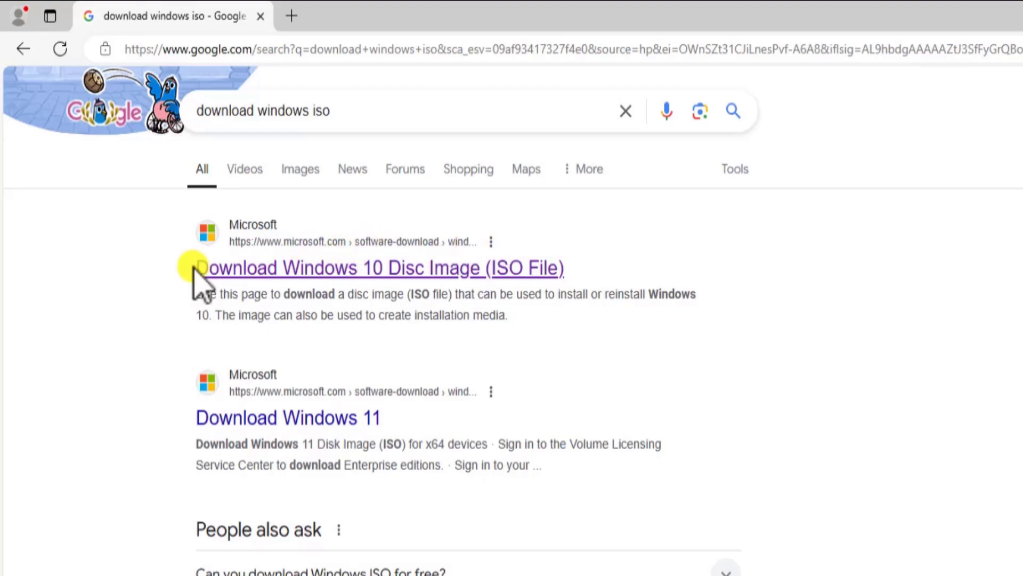
Open the 'Download Windows 10 Disc Image (ISO File)' result and scroll down the page
click(373, 270)
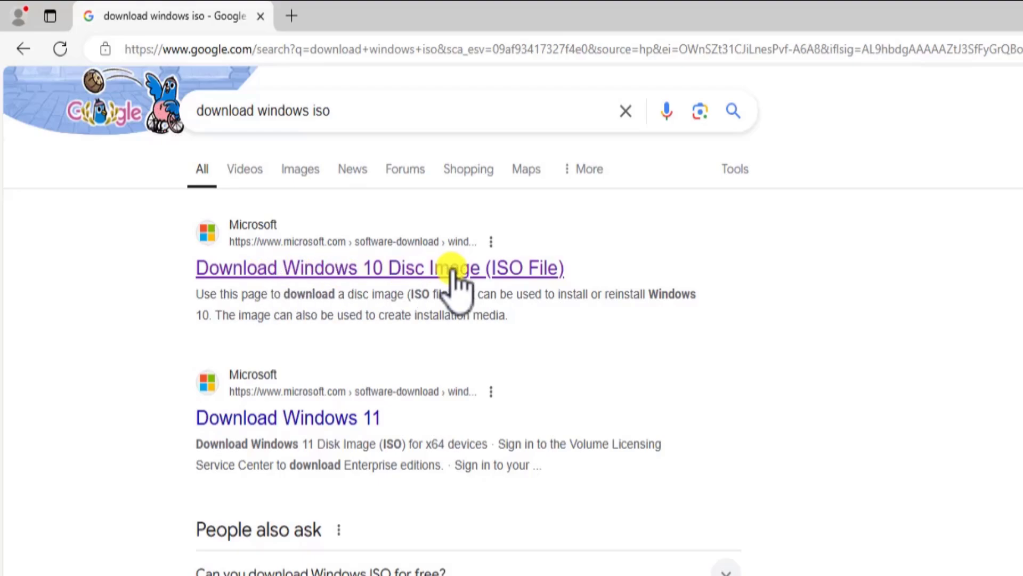
click(525, 267)
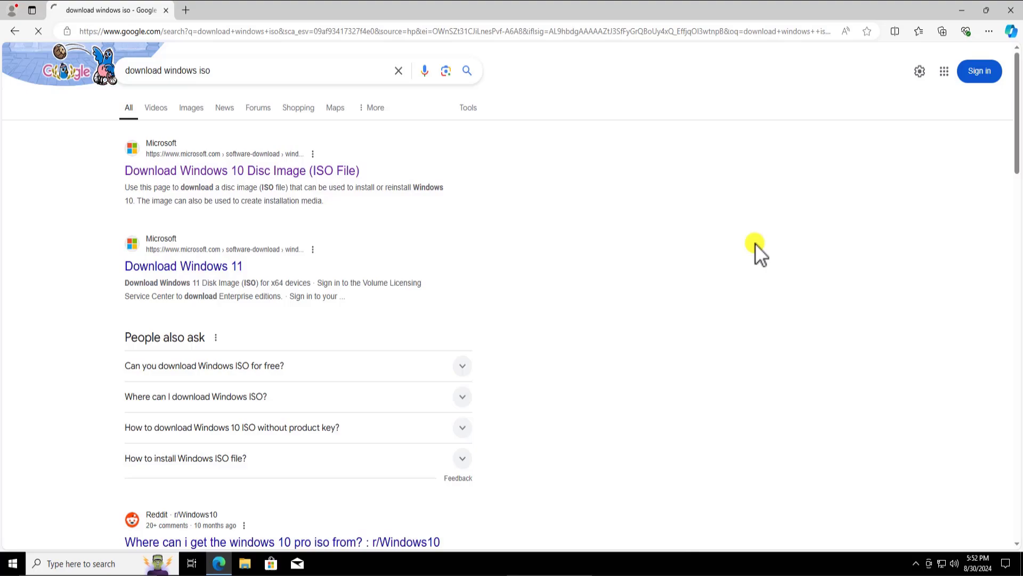
scroll(472, 197, down, 4)
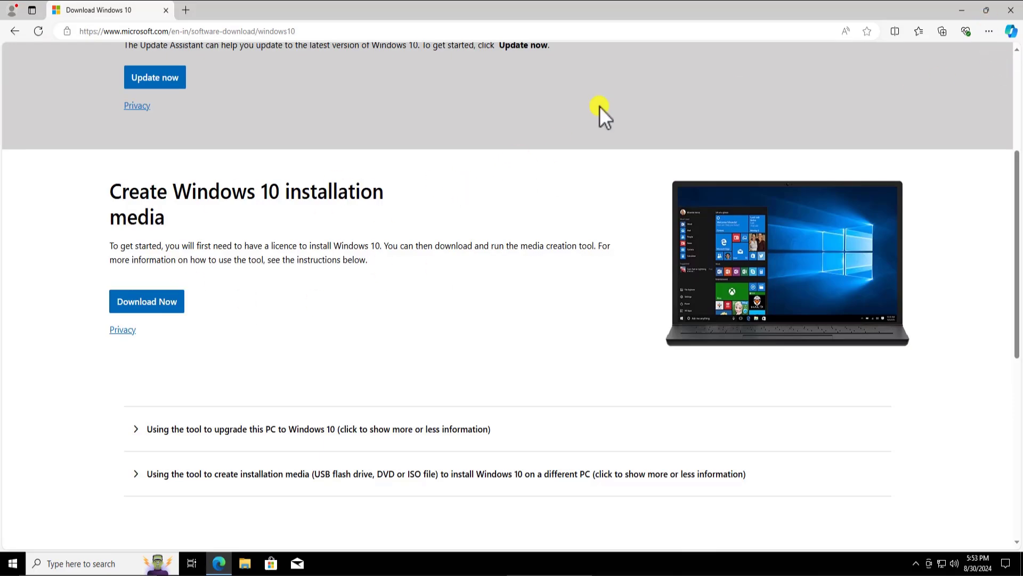
Open Edge's Developer tools with an enlarged Network conditions panel
click(988, 31)
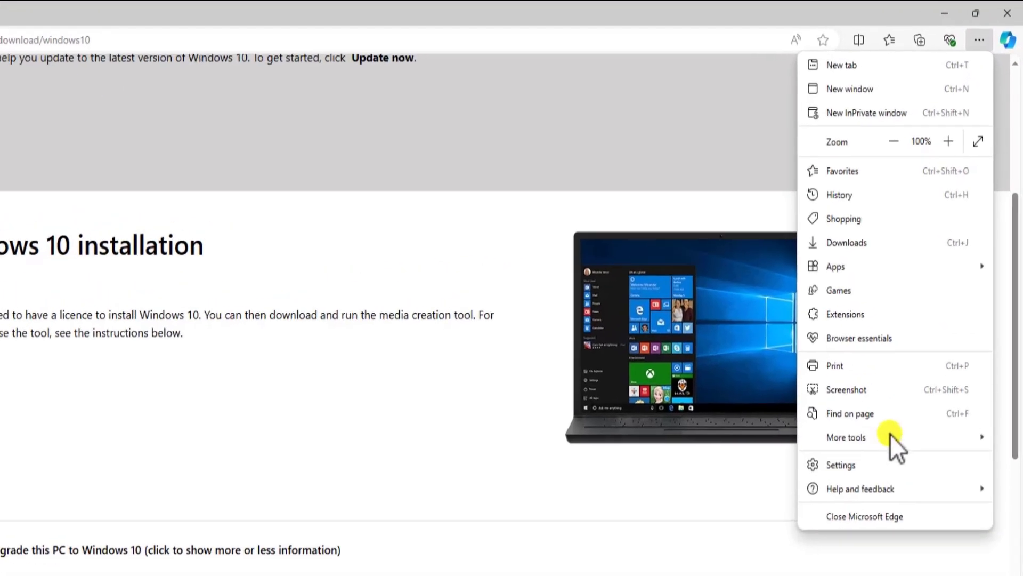
mouse_move(918, 344)
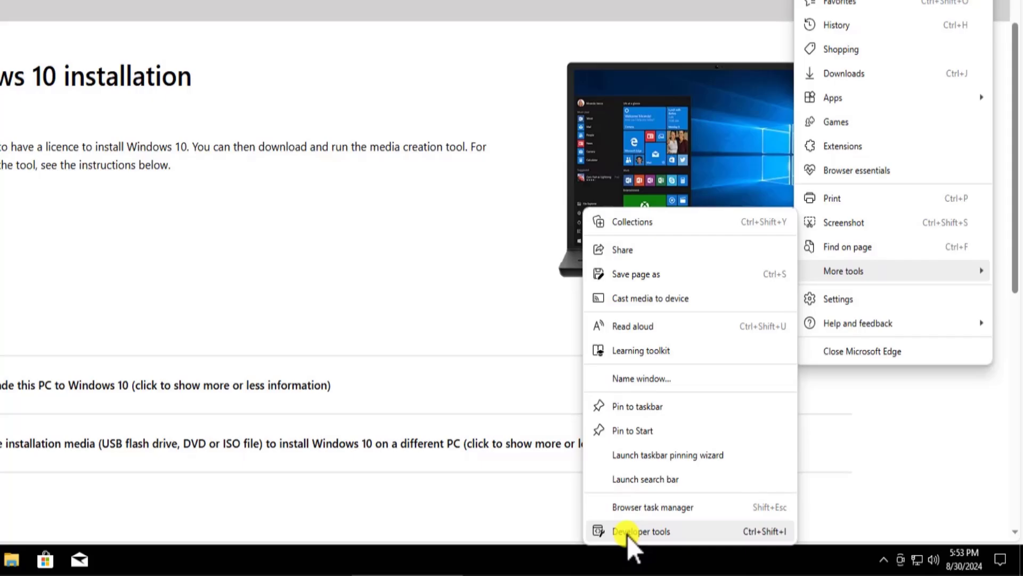
click(633, 531)
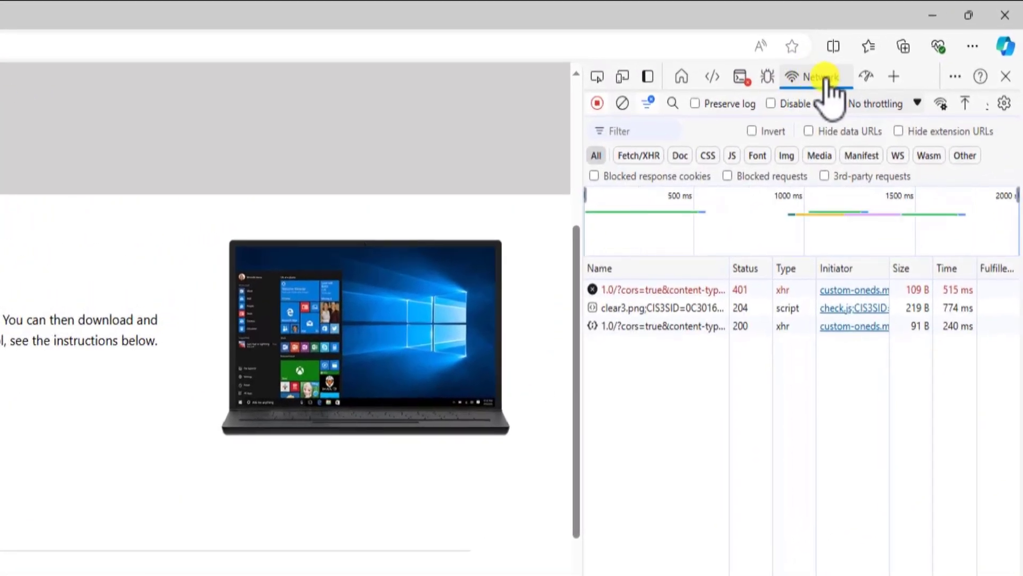
click(940, 104)
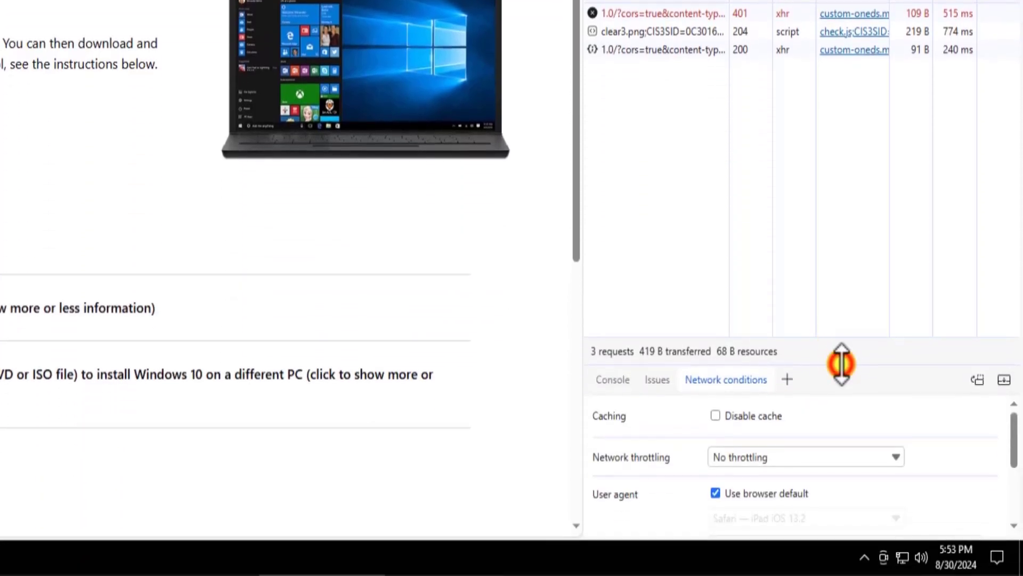
drag(841, 364, 808, 155)
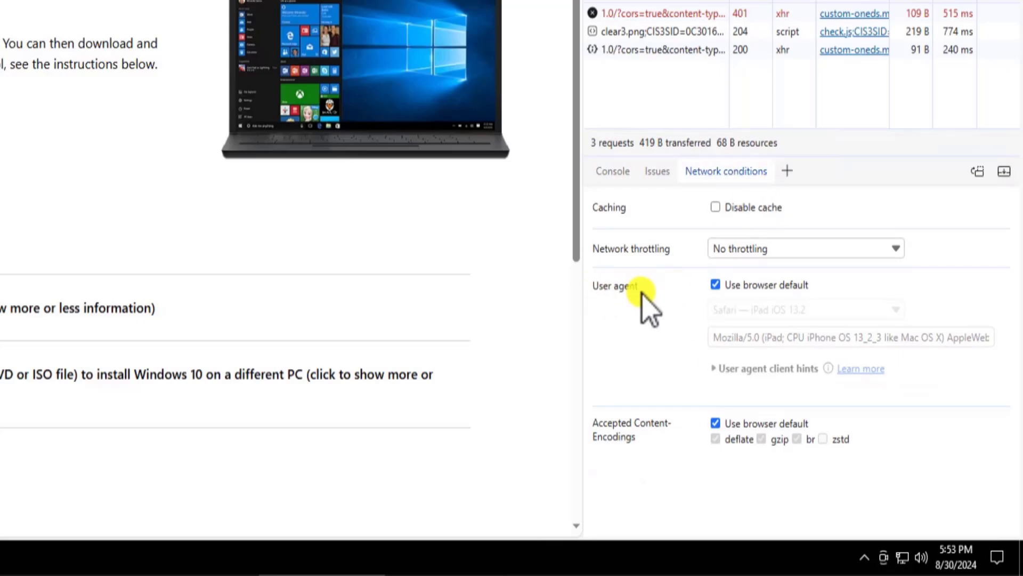
Turn off 'Use browser default' and set the user agent to Safari — iPad iOS 13.2
click(715, 284)
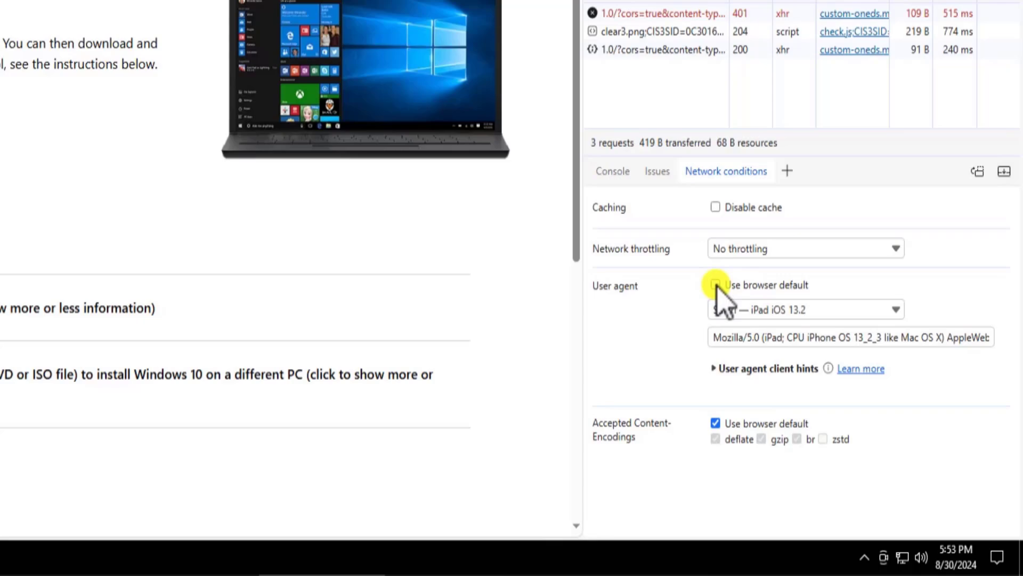
click(897, 309)
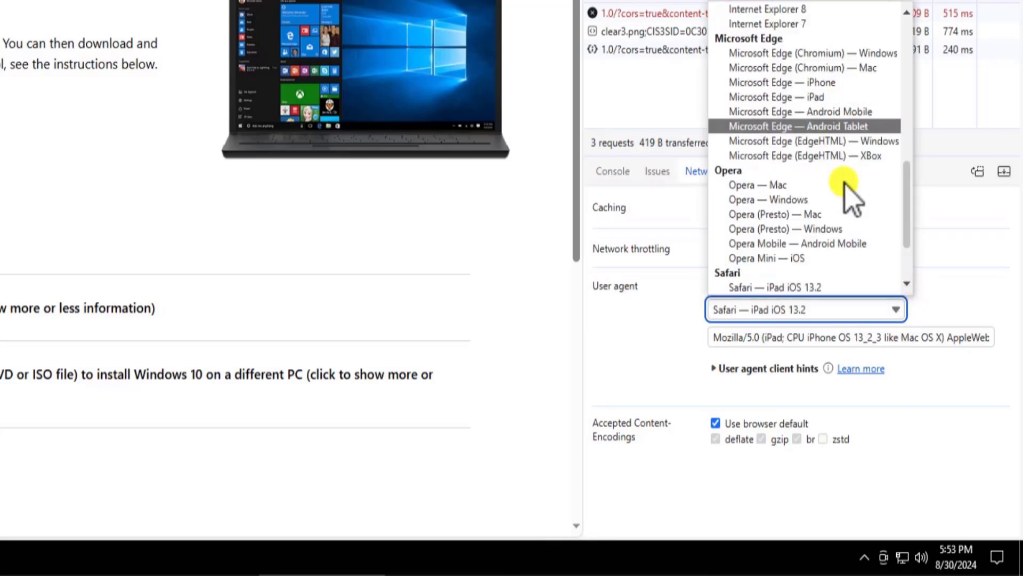
scroll(837, 176, down, 2)
scroll(846, 256, up, 6)
scroll(800, 239, down, 6)
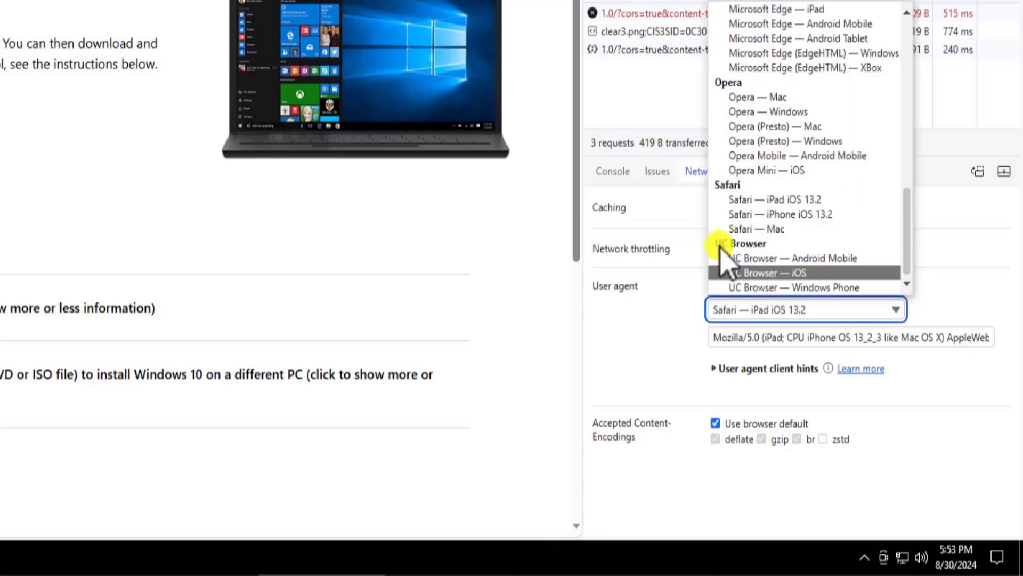
click(832, 200)
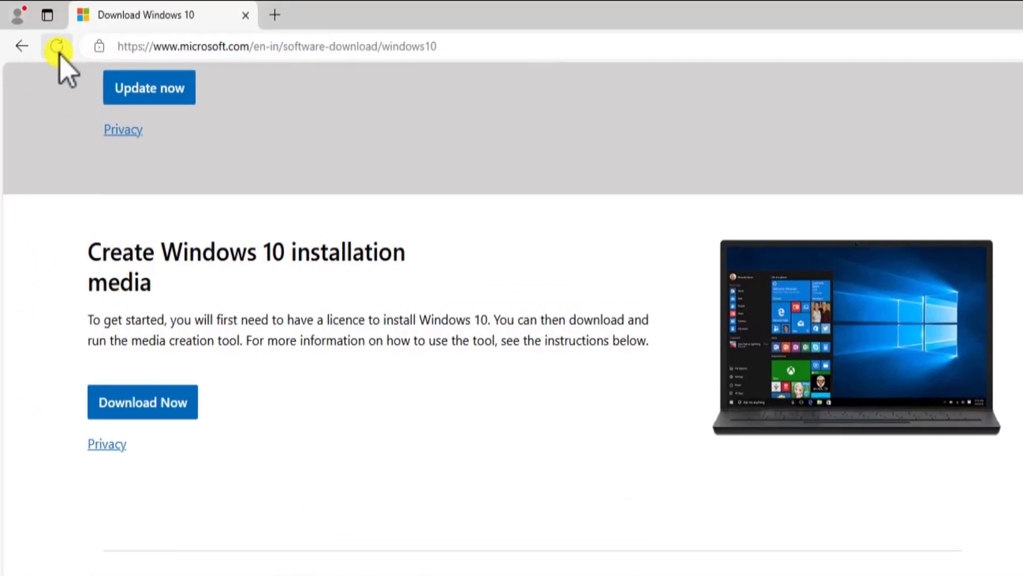
Reload the page, then select and confirm the 'Windows 10 (multi-edition ISO)' edition
click(19, 27)
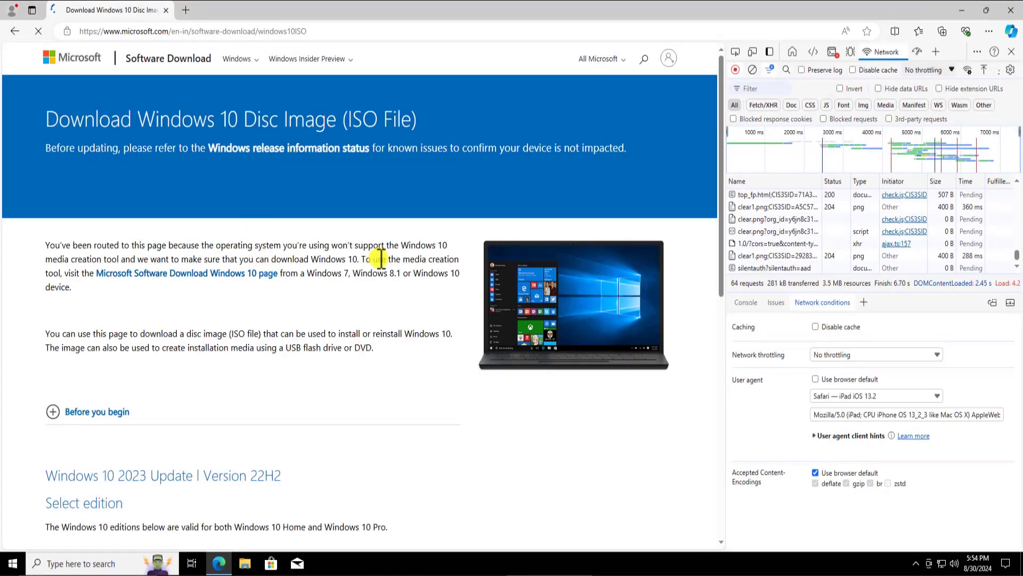
scroll(384, 256, down, 3)
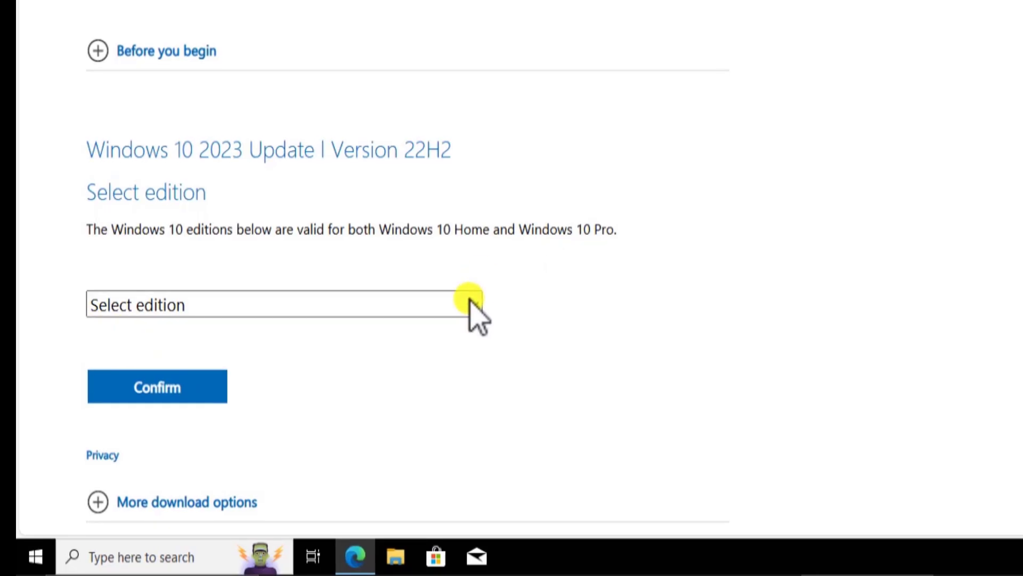
click(473, 305)
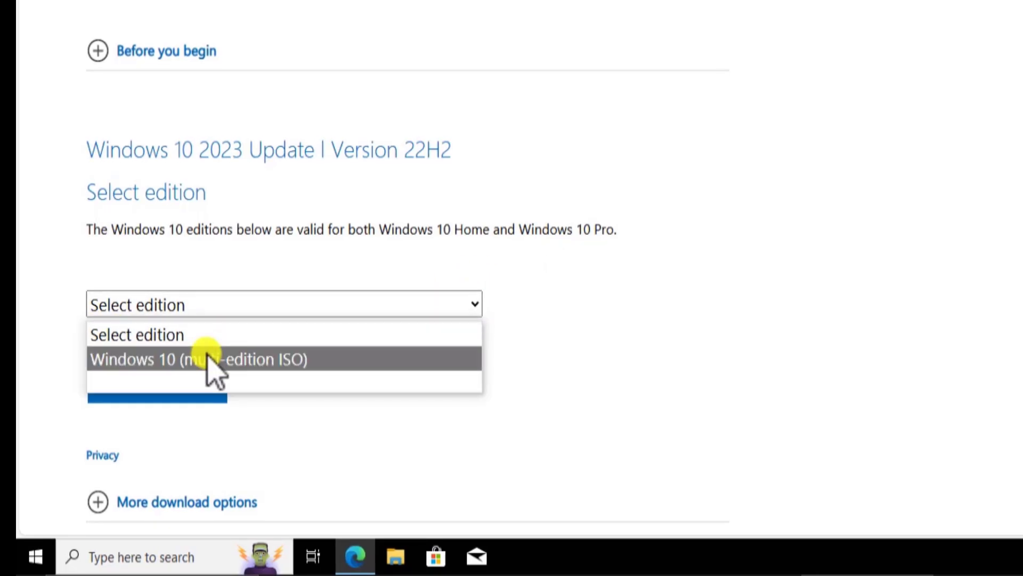
click(288, 359)
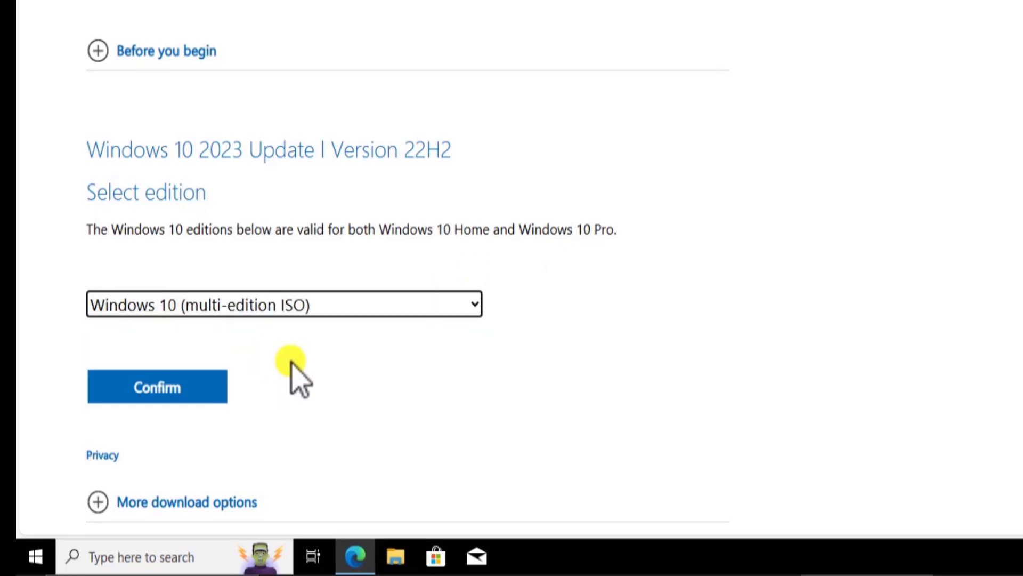
scroll(667, 235, down, 2)
click(184, 297)
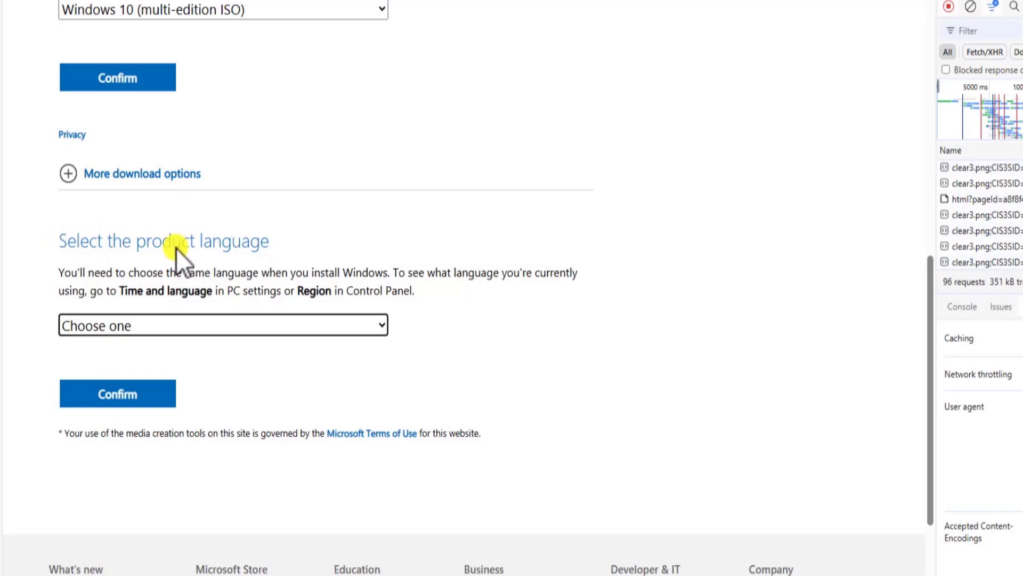
Confirm English (United States) as the language and start the 64-bit download
click(342, 325)
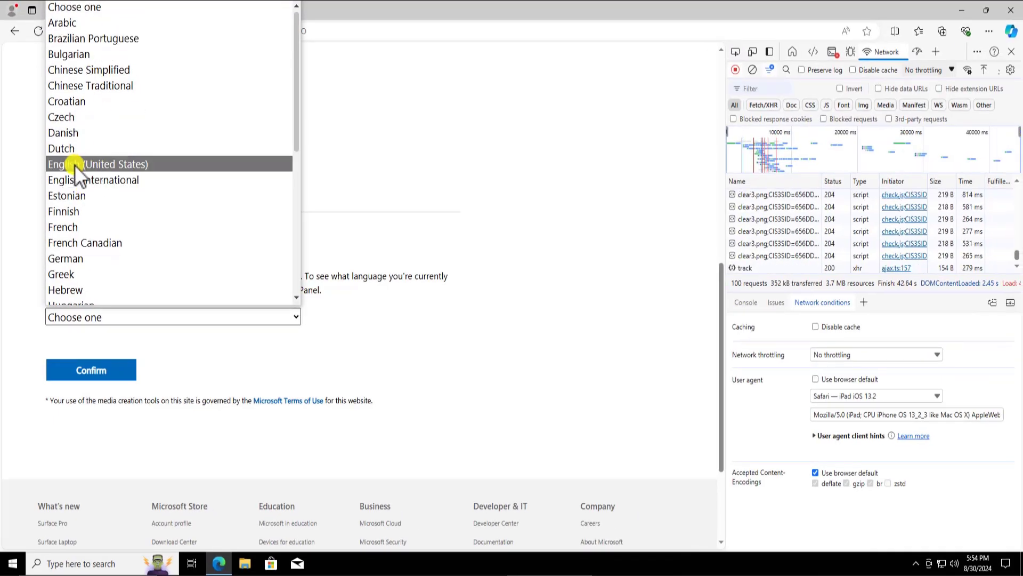
click(74, 165)
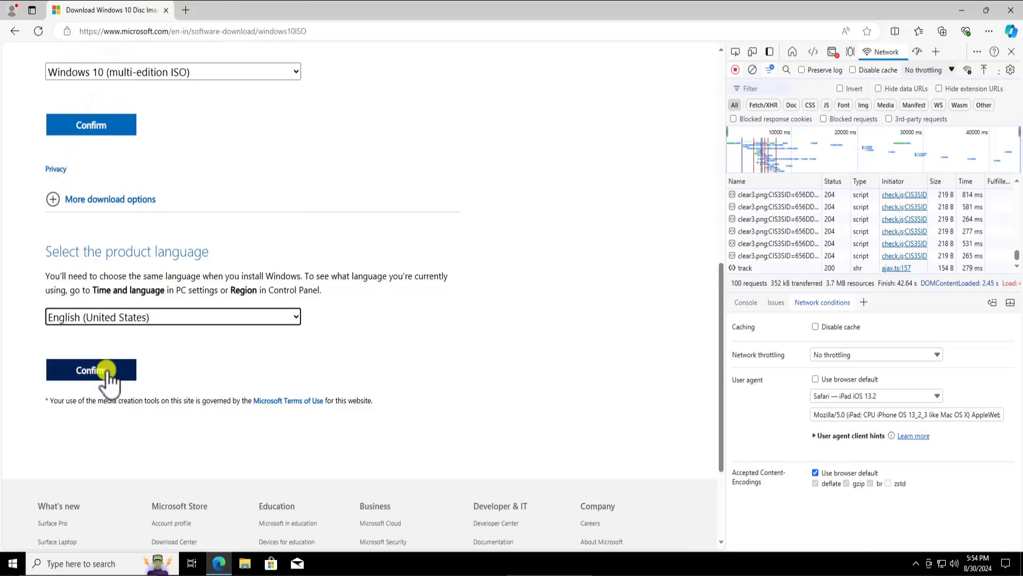
click(105, 371)
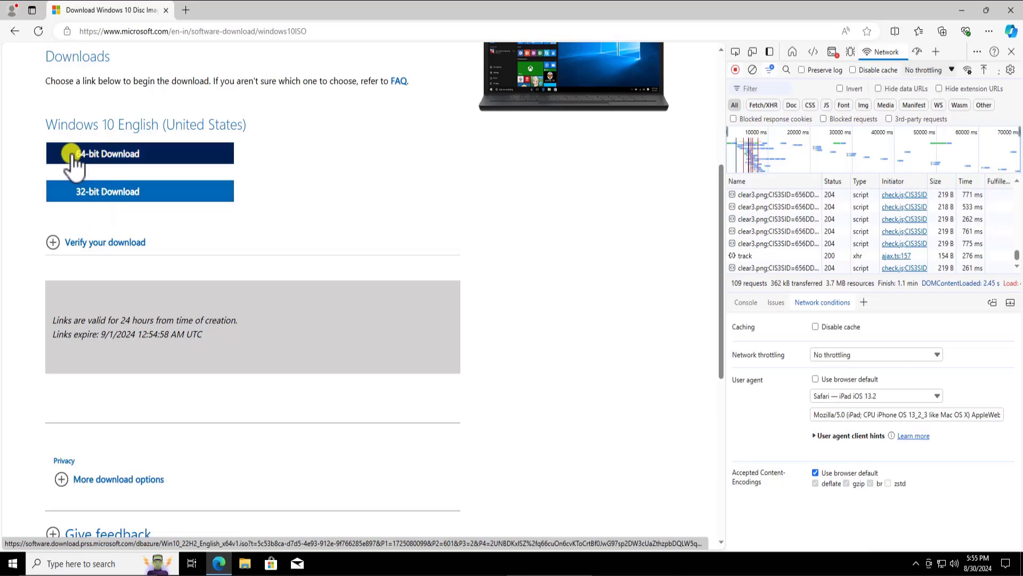
click(101, 156)
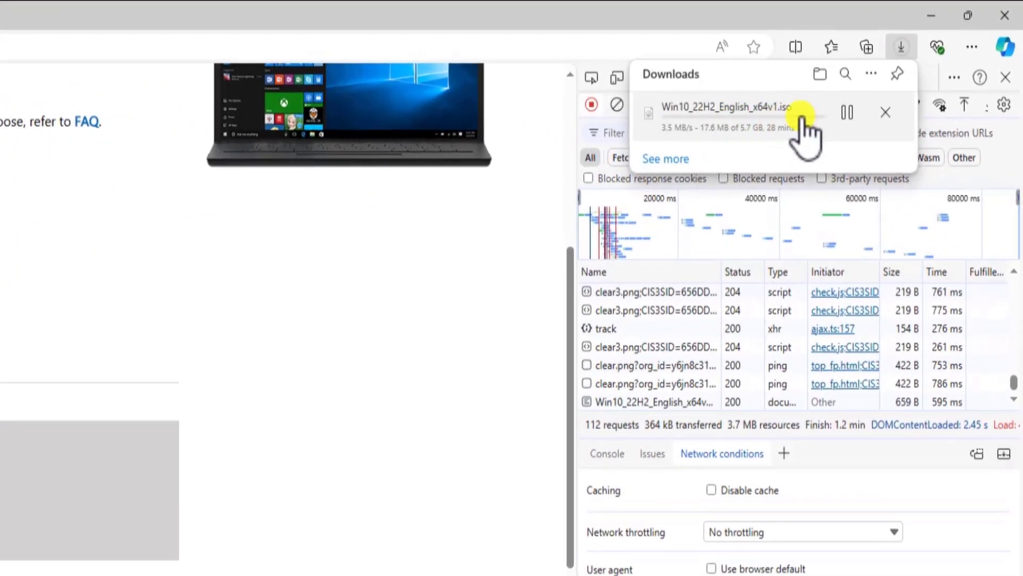
Pause the ISO download, resume it, then close Edge despite the unfinished download
click(842, 112)
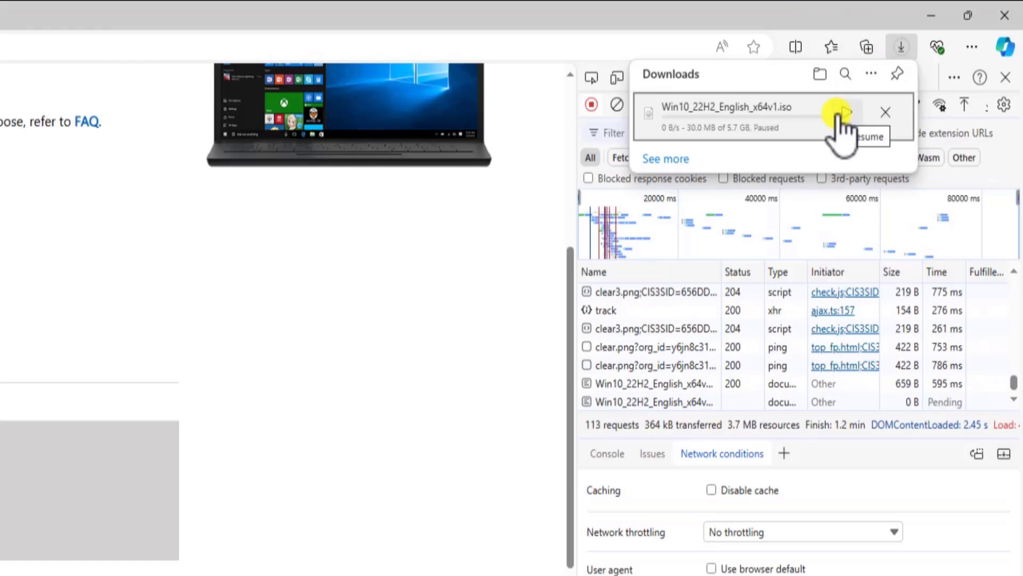
click(1004, 15)
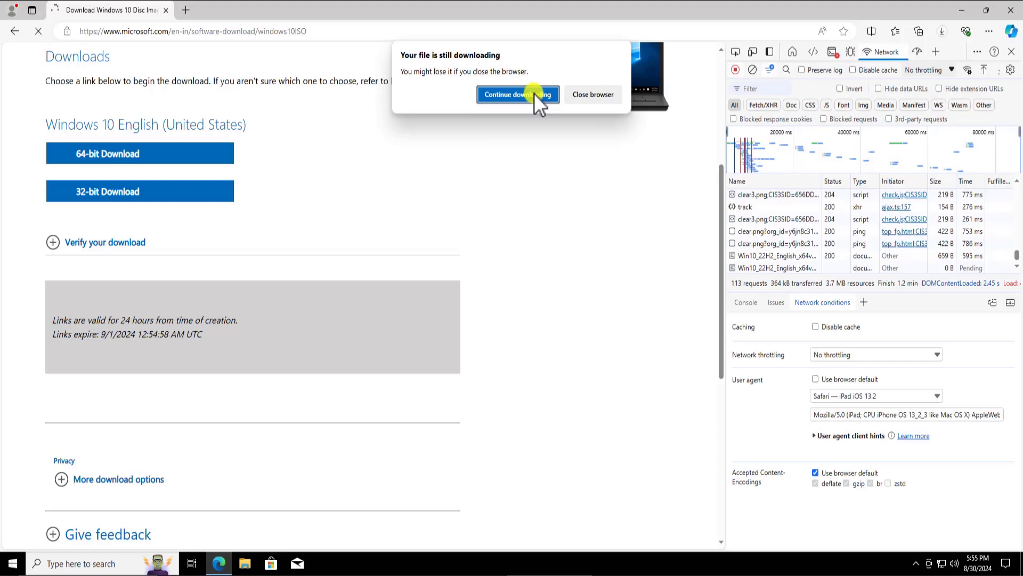
click(534, 94)
click(926, 76)
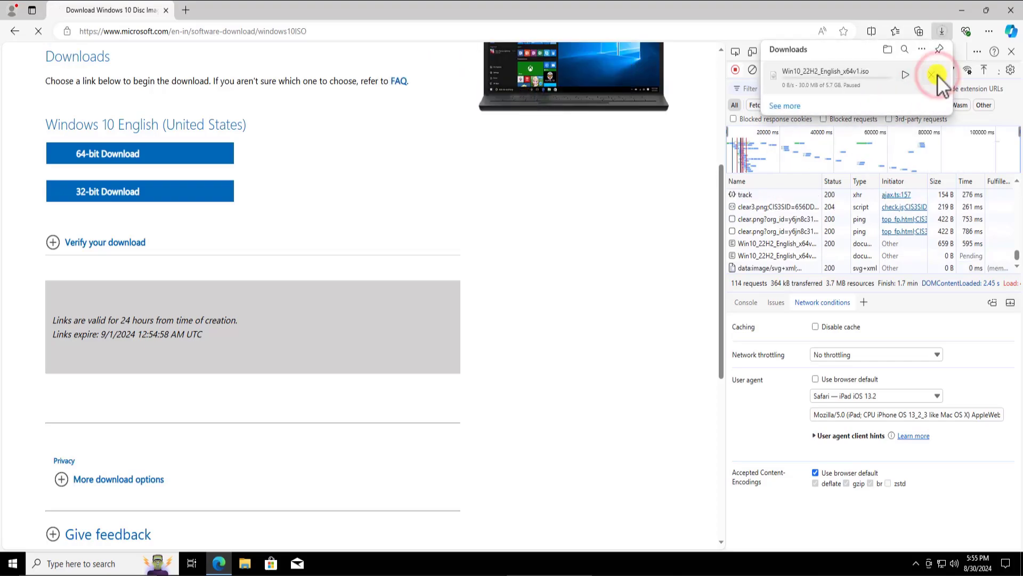
click(1010, 11)
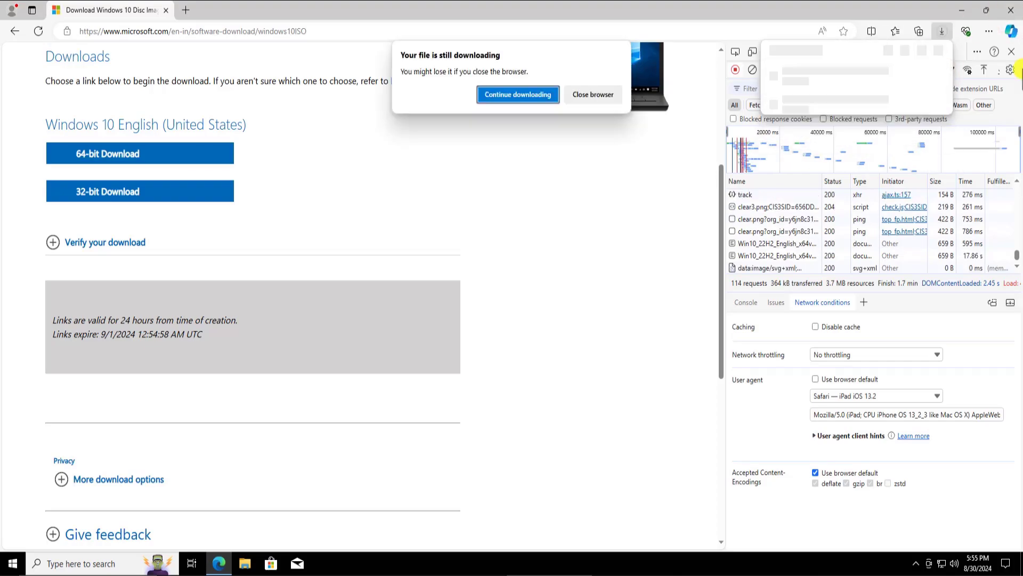
click(598, 94)
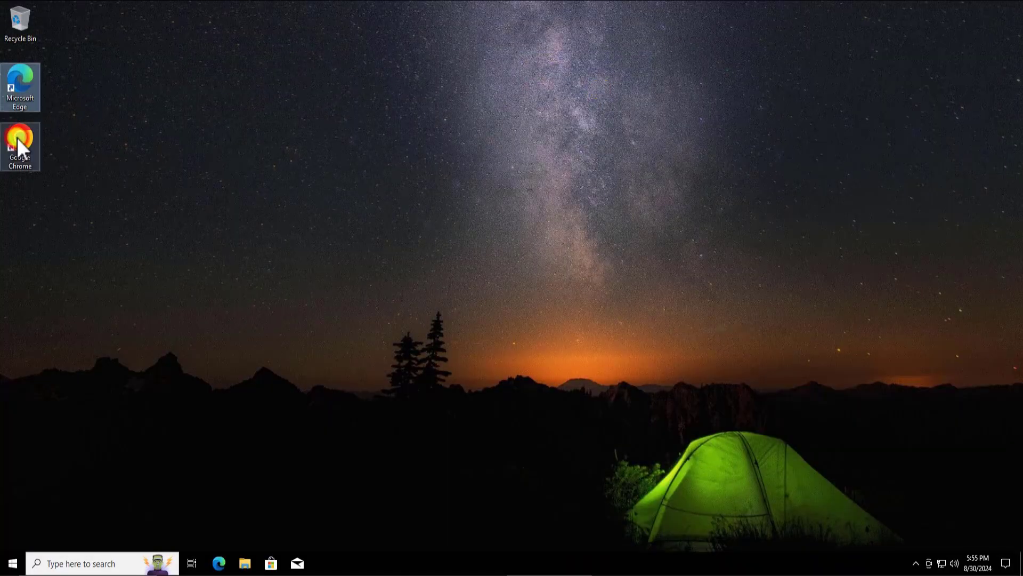
Launch Google Chrome and search Google for 'download windows 1 iso'
right_click(17, 137)
click(24, 145)
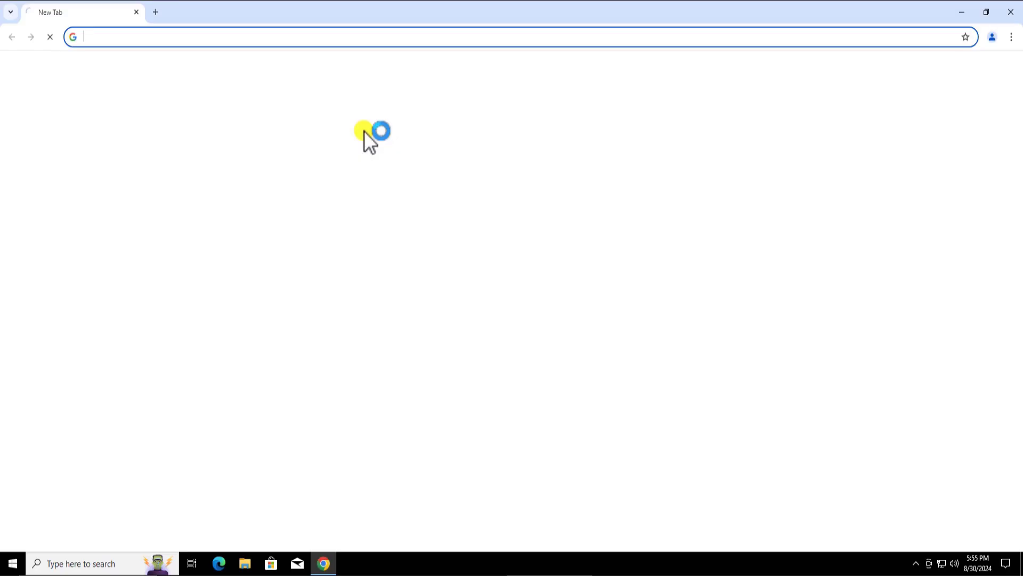
click(453, 215)
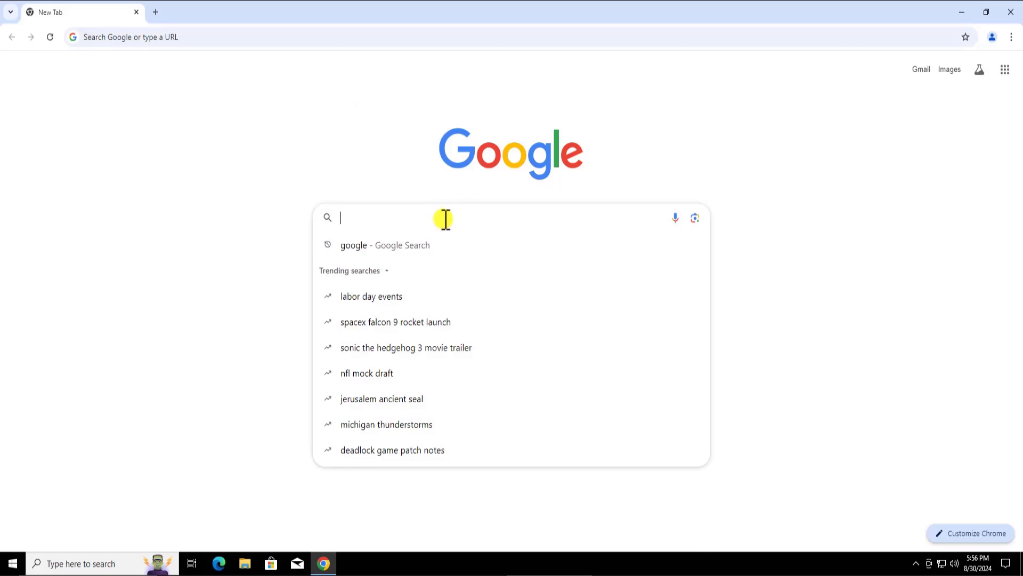
text(download windows 1 iso)
key(Return)
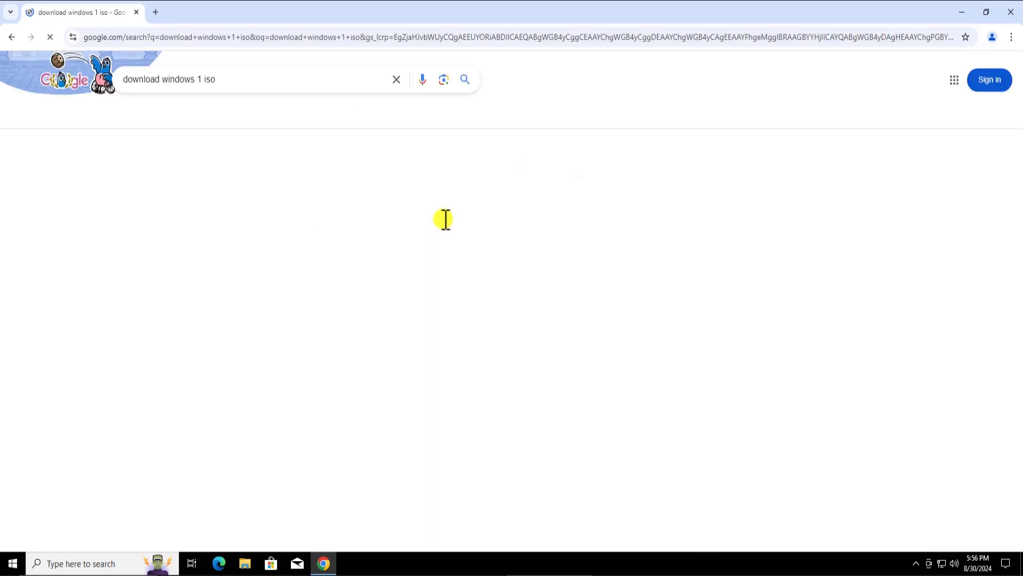
Correct the query to 'download windows 10 iso' and open Microsoft's Disc Image result
click(207, 78)
text(0)
key(Return)
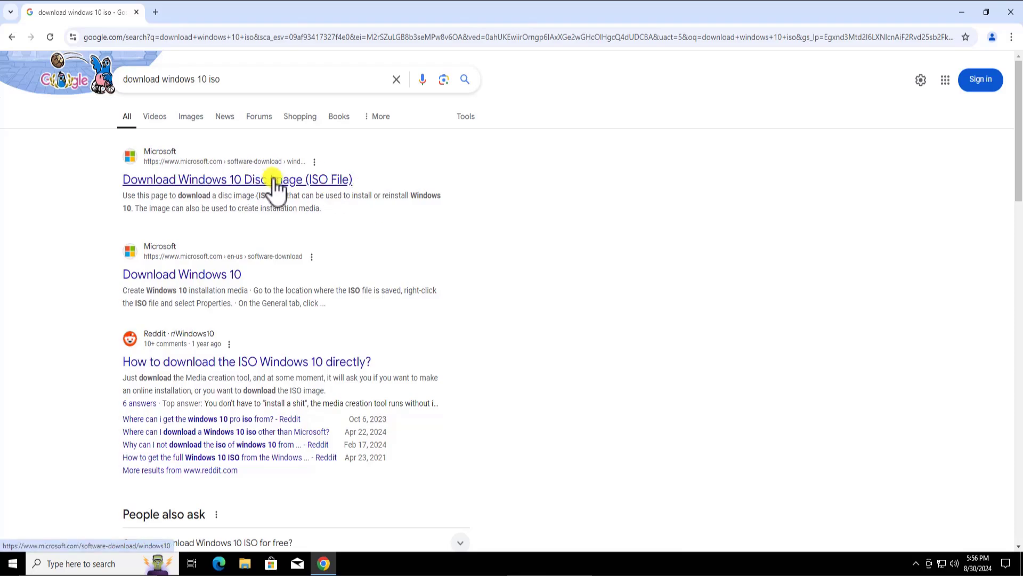
click(207, 181)
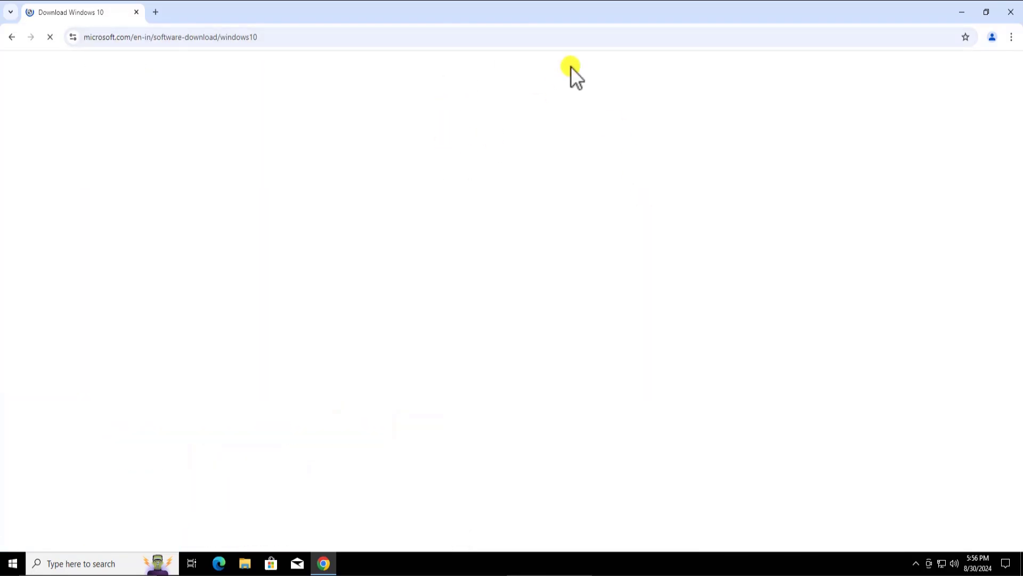
scroll(474, 291, down, 3)
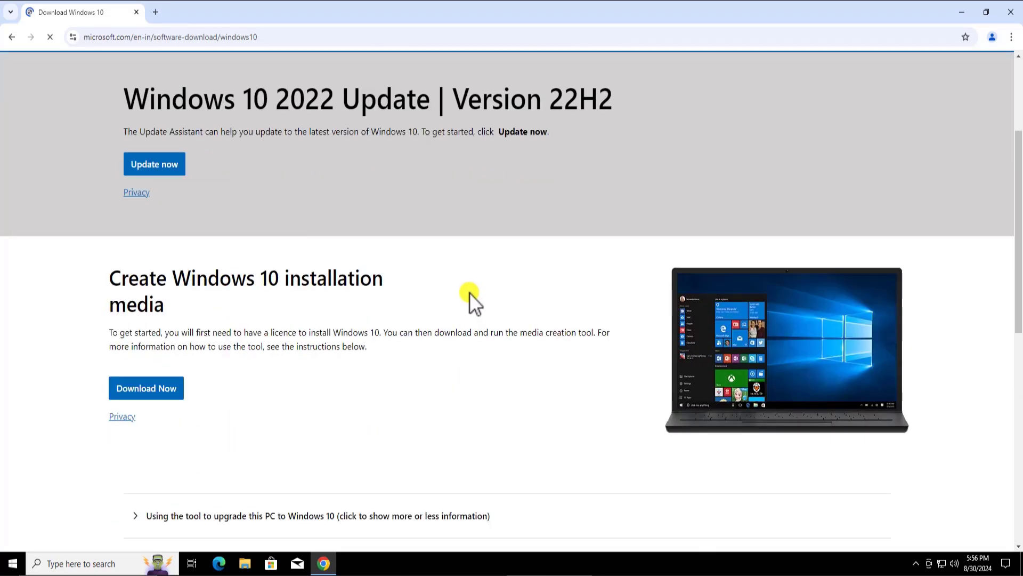
scroll(470, 290, down, 1)
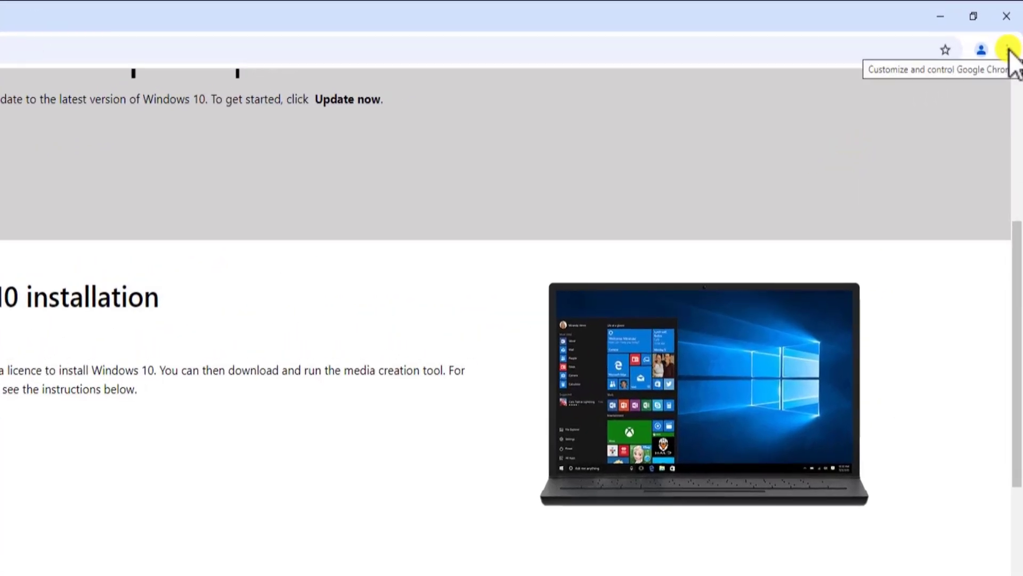
Open Chrome's Developer tools from More tools
click(1008, 49)
mouse_move(859, 531)
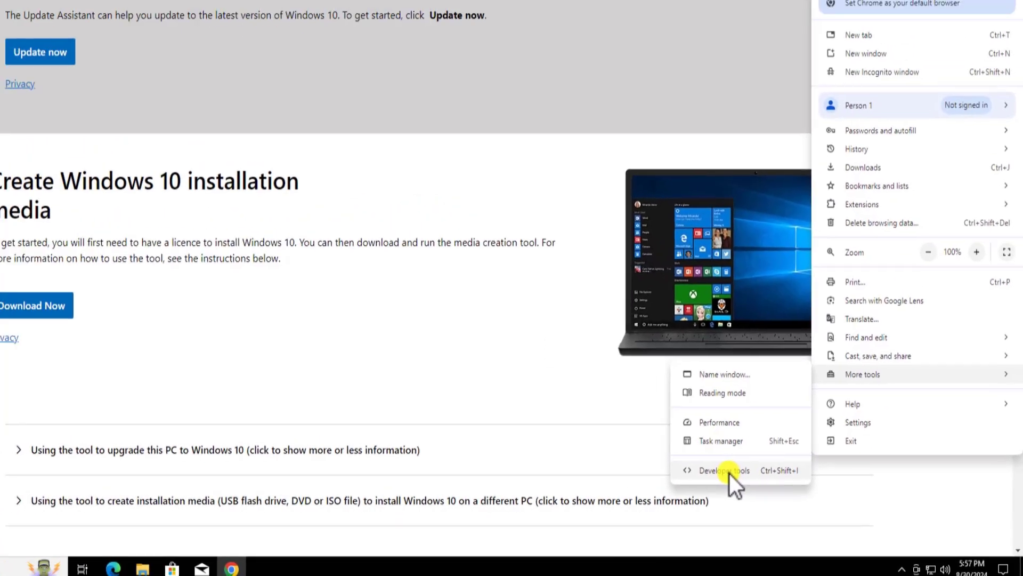
click(669, 461)
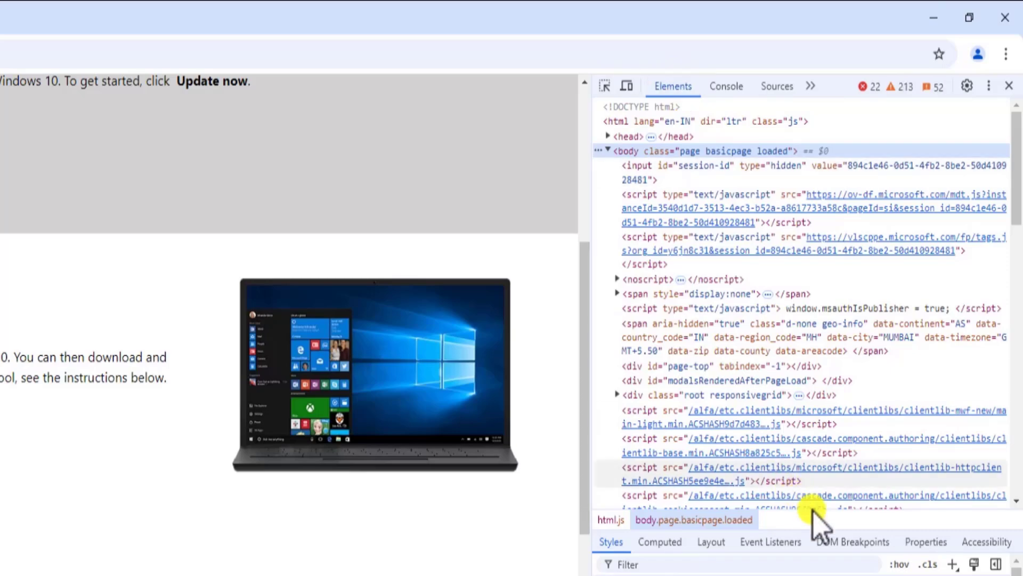
Bring up the Network conditions panel from the DevTools More tools menu
click(829, 541)
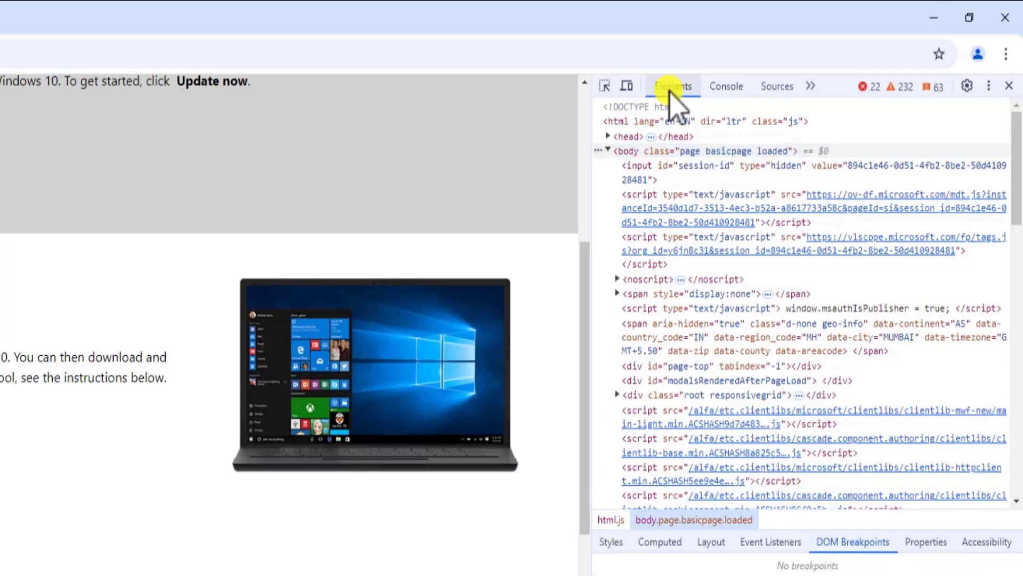
click(990, 87)
mouse_move(936, 227)
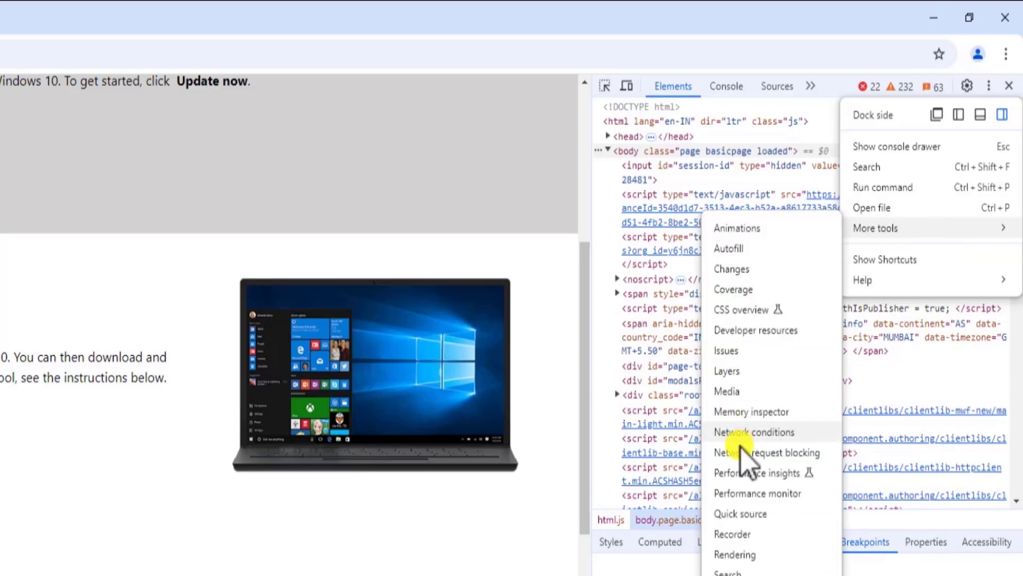
click(797, 433)
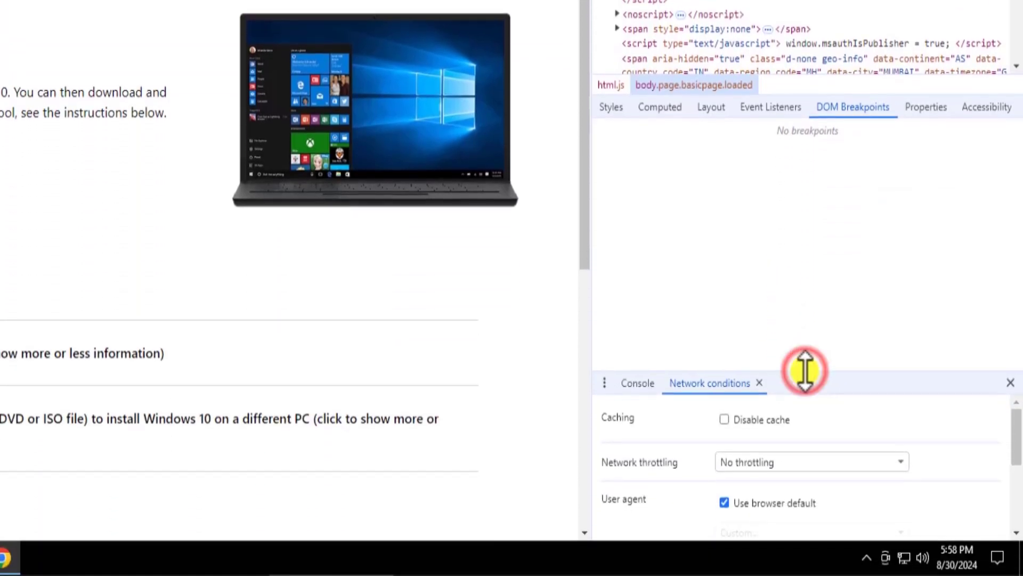
Override Chrome's user agent to Safari — iPad iOS 13.2 and reload the Windows 10 page
drag(807, 502, 806, 351)
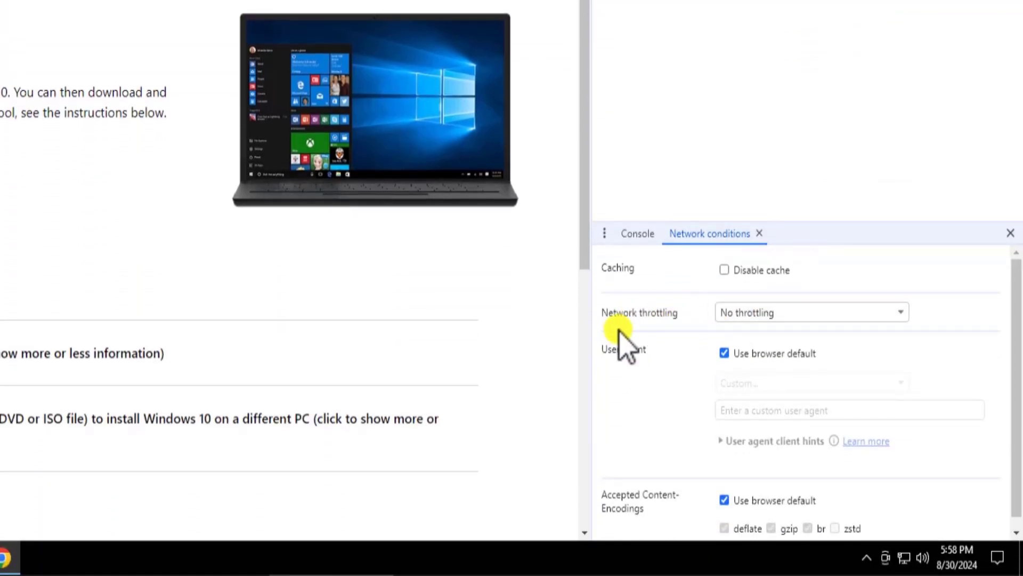
scroll(709, 384, down, 1)
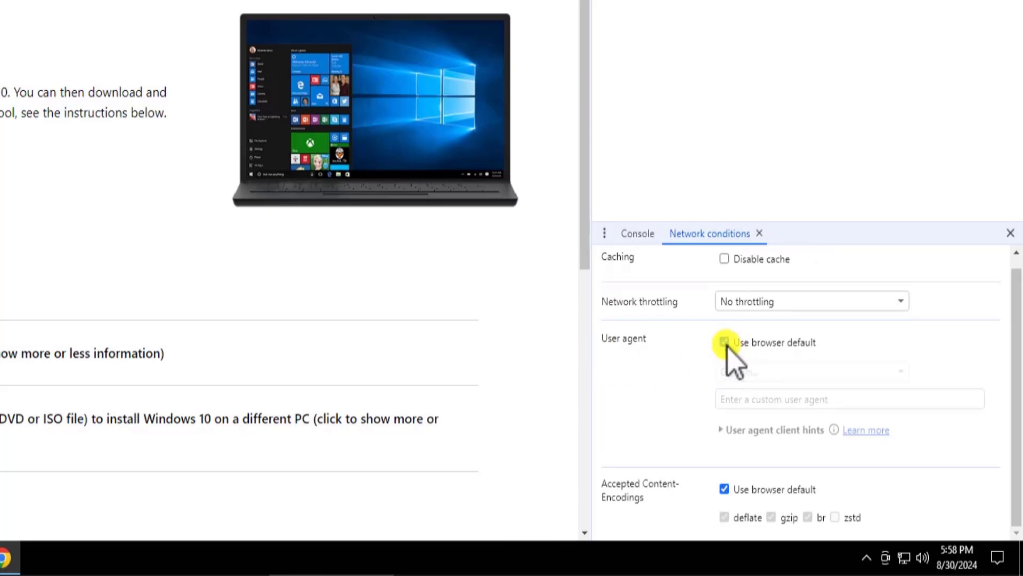
click(724, 342)
click(901, 373)
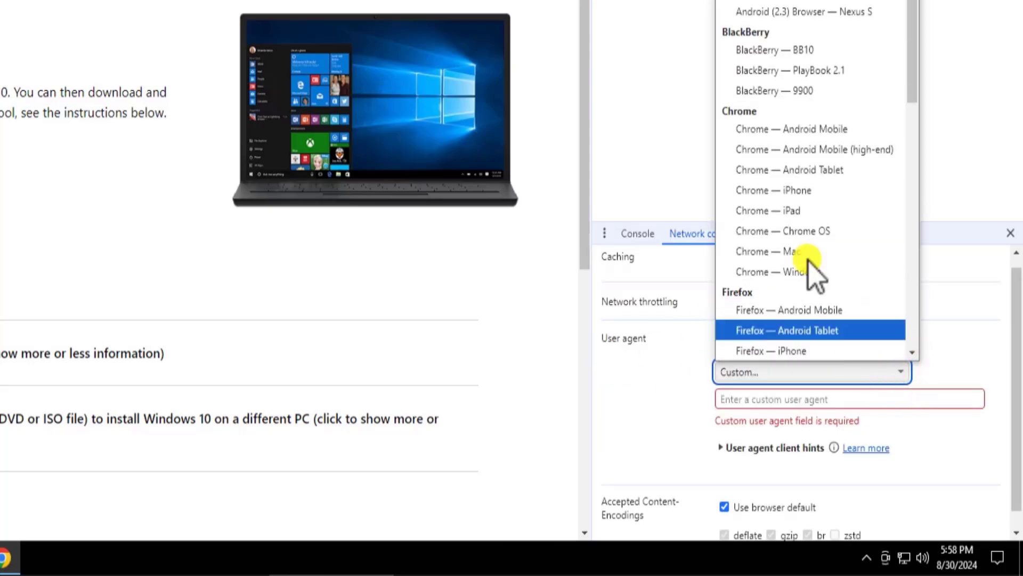
scroll(813, 256, down, 4)
scroll(808, 240, down, 4)
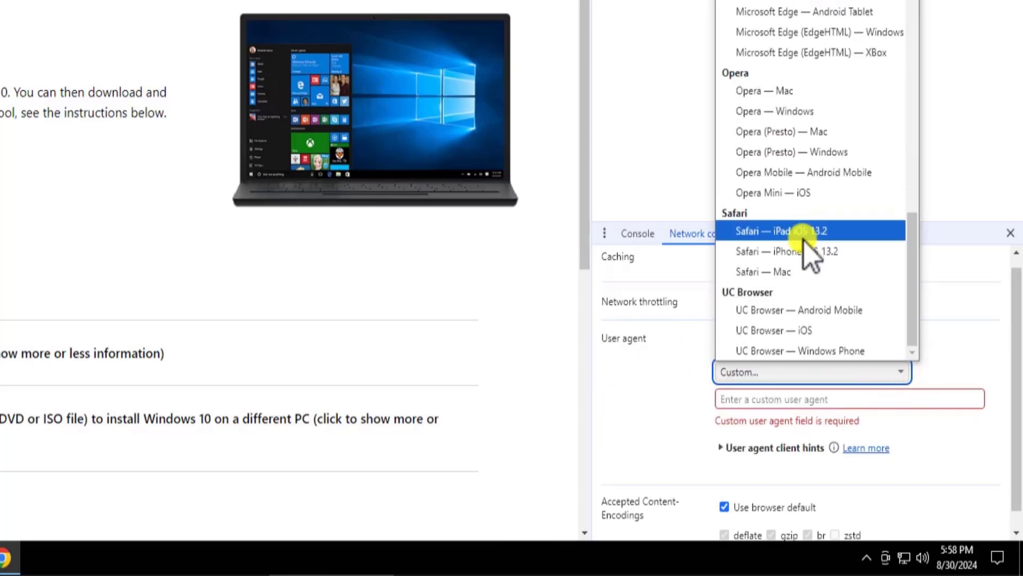
click(783, 231)
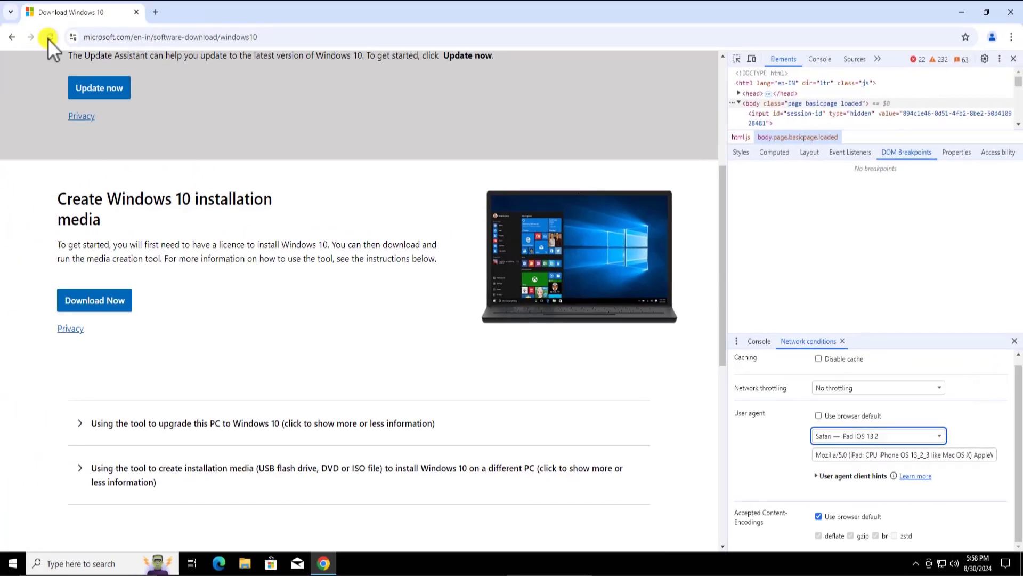
click(50, 37)
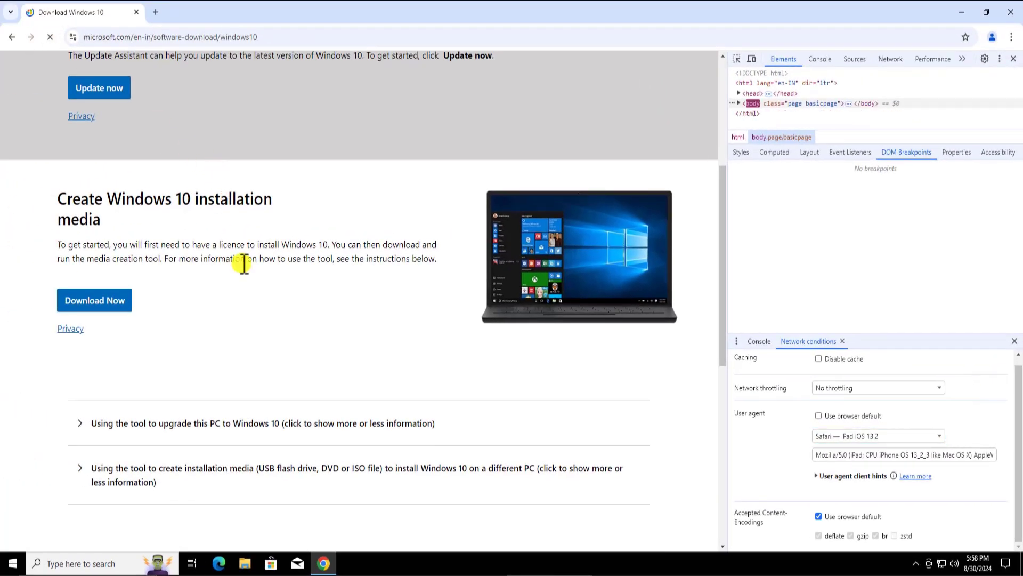
Check the Select edition list on the Windows 10 ISO page, then close Chrome
scroll(289, 384, down, 5)
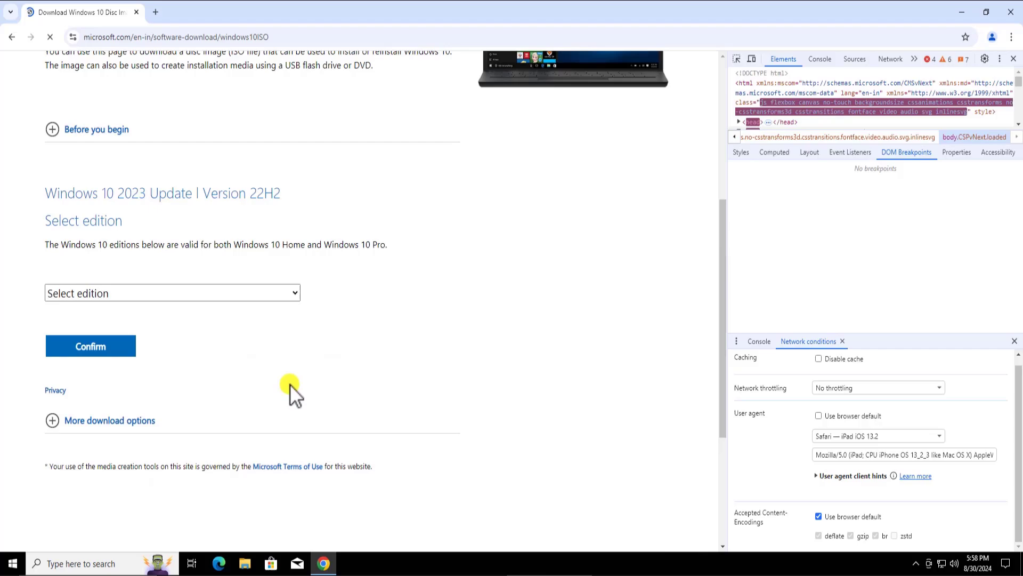
click(243, 293)
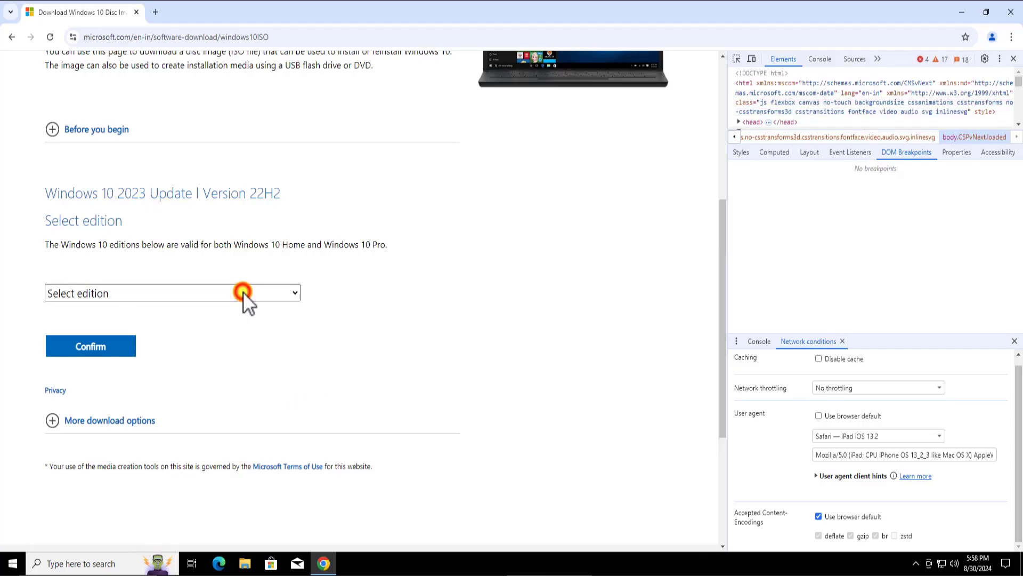
click(472, 322)
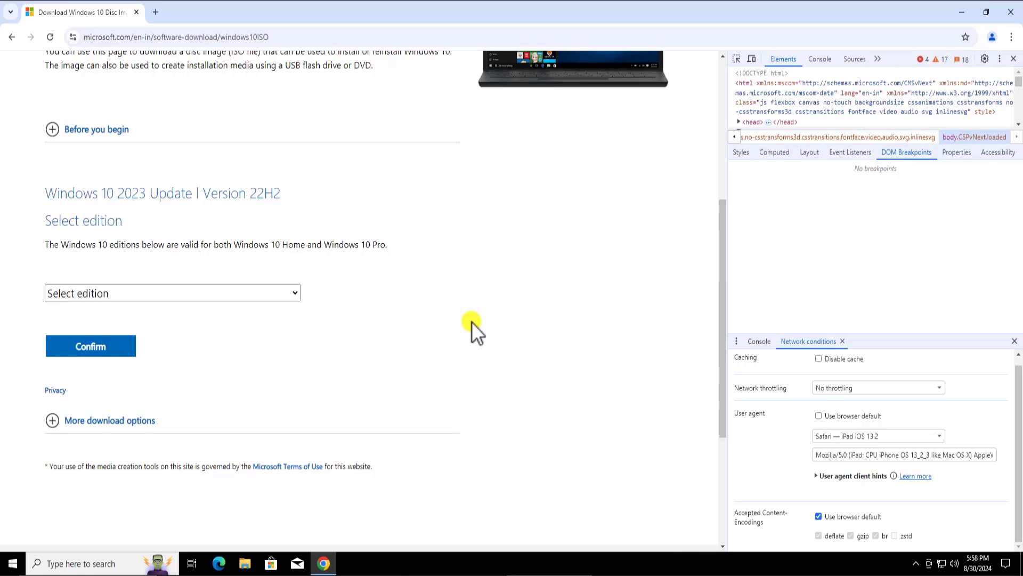
click(1011, 11)
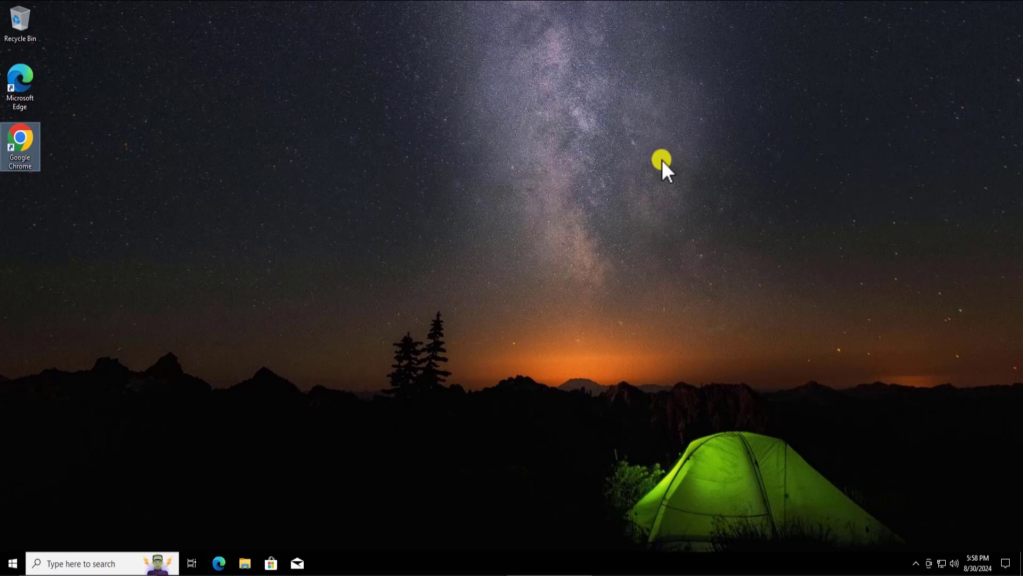